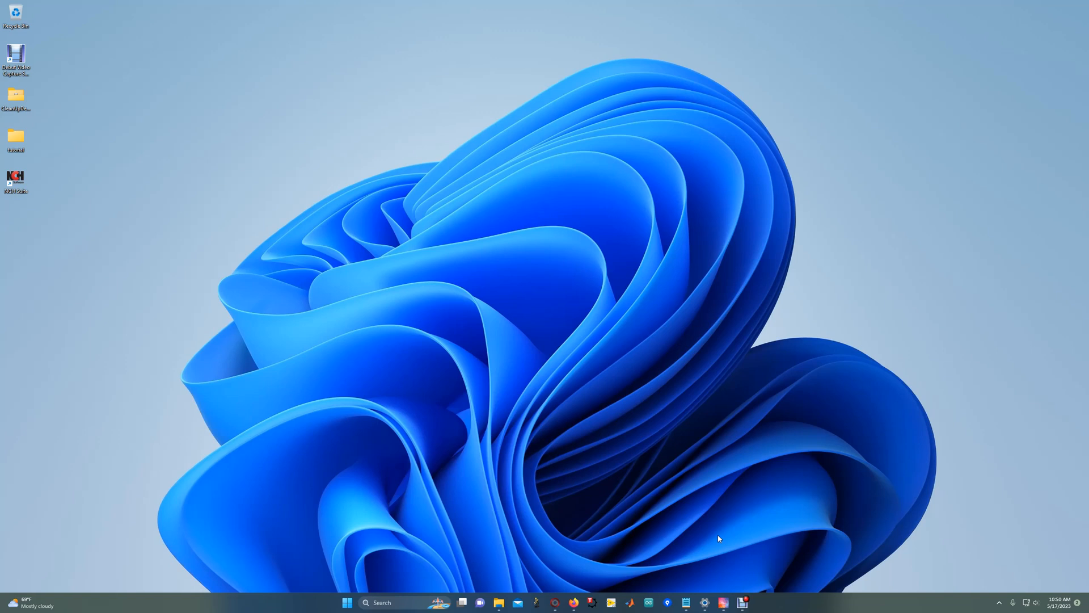
- Launch the GVA application and move its main window clear of the console window
{"action": "left_click", "coordinate": [728, 607]}
{"action": "left_click", "coordinate": [728, 607]}
{"action": "left_click", "coordinate": [728, 607]}
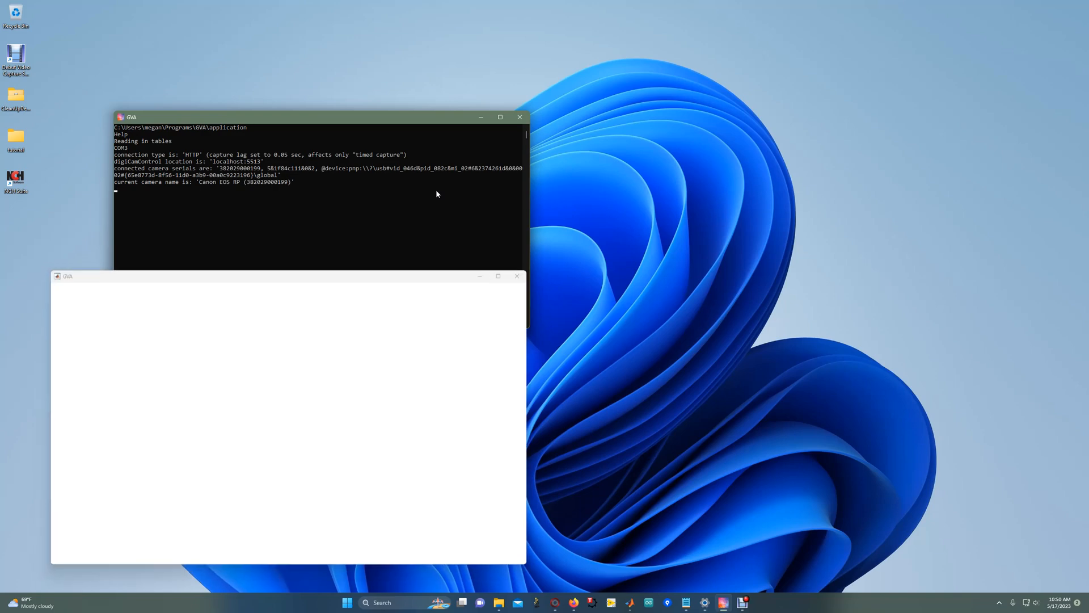
{"action": "left_click_drag", "start_coordinate": [340, 270], "coordinate": [554, 101]}
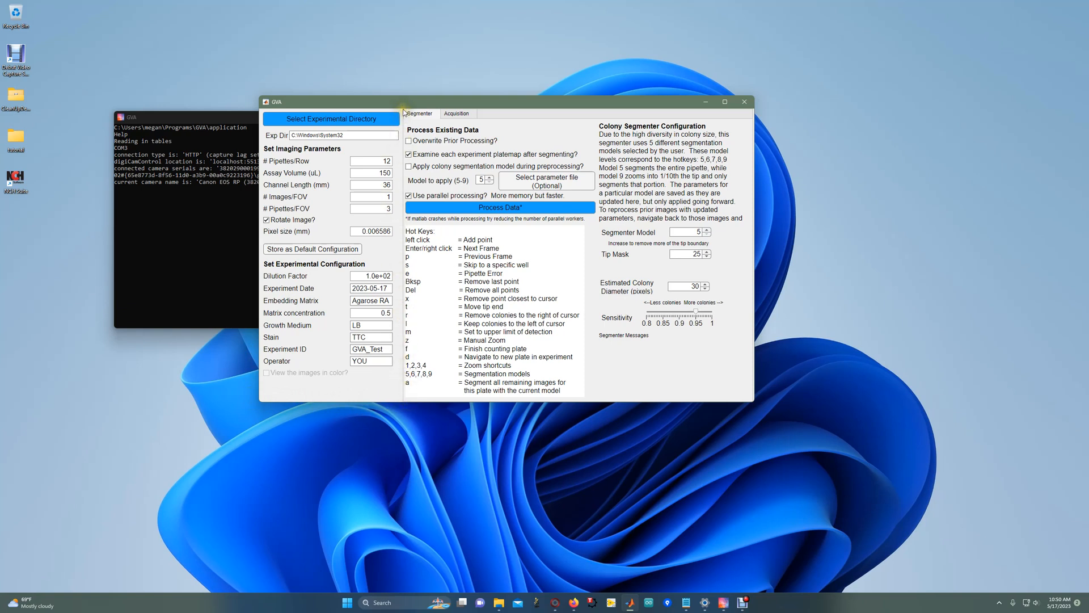
- Set the experimental directory to the tutorial folder on the Desktop
{"action": "left_click", "coordinate": [376, 121]}
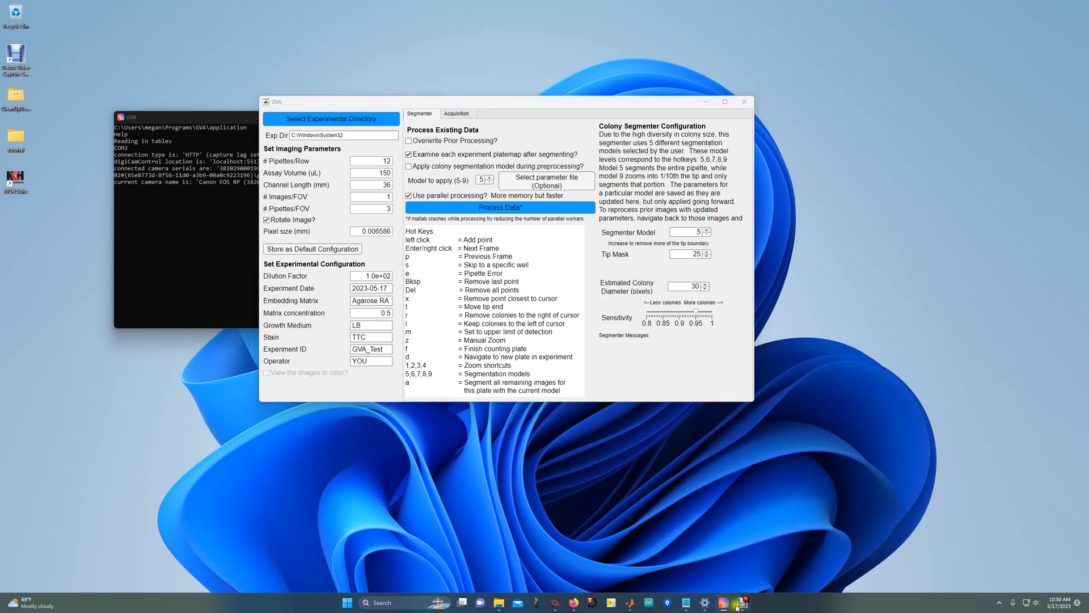
{"action": "mouse_move", "coordinate": [724, 603]}
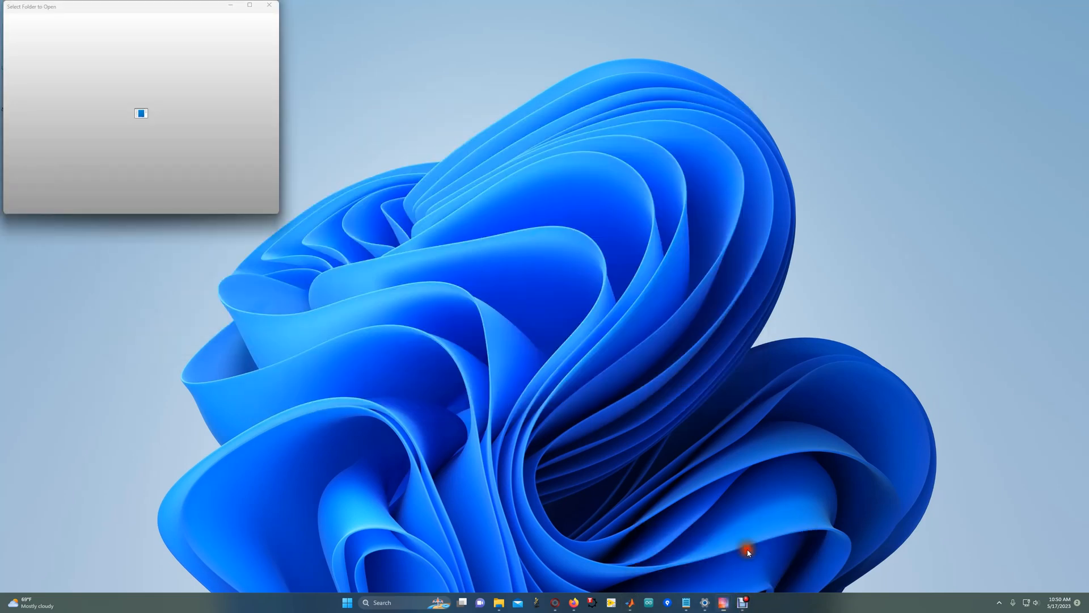
{"action": "left_click", "coordinate": [732, 554]}
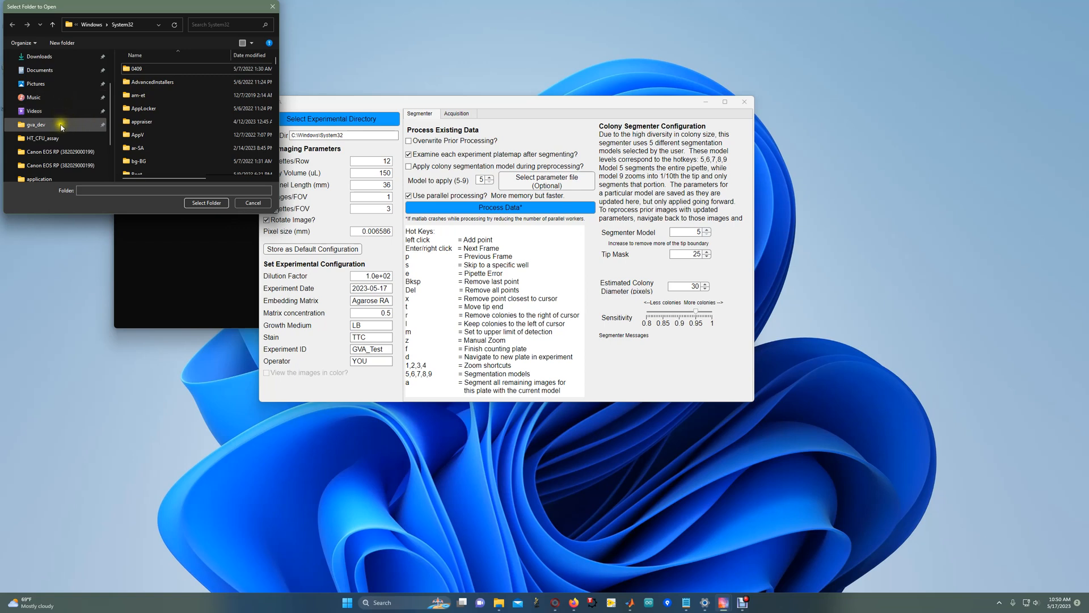
{"action": "scroll", "coordinate": [57, 119], "scroll_direction": "up", "scroll_amount": 2}
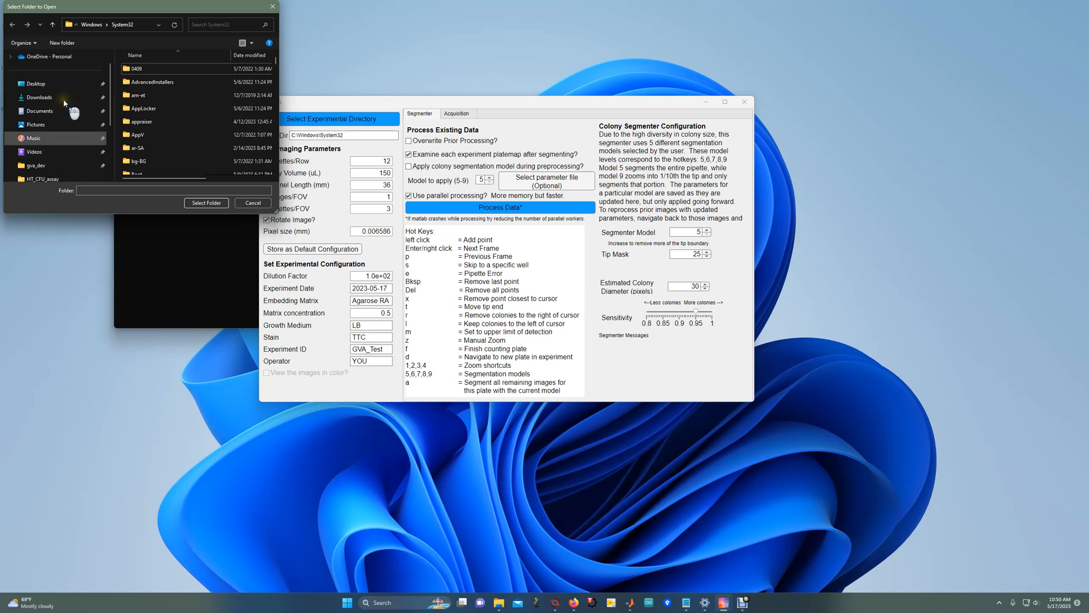
{"action": "left_click", "coordinate": [38, 83]}
{"action": "left_click", "coordinate": [138, 82]}
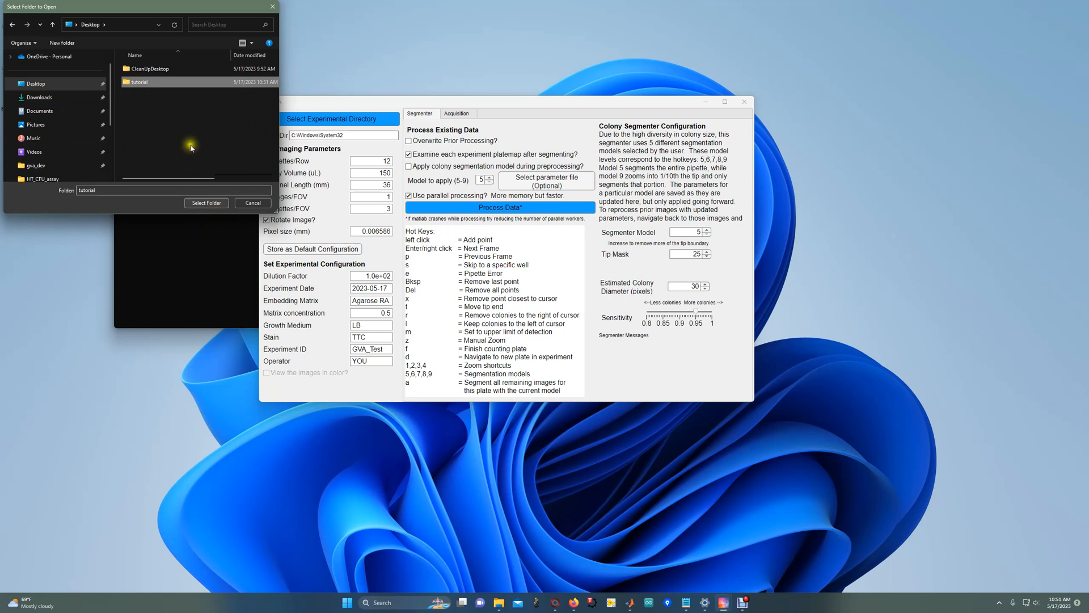
{"action": "left_click", "coordinate": [215, 210]}
{"action": "left_click", "coordinate": [518, 104]}
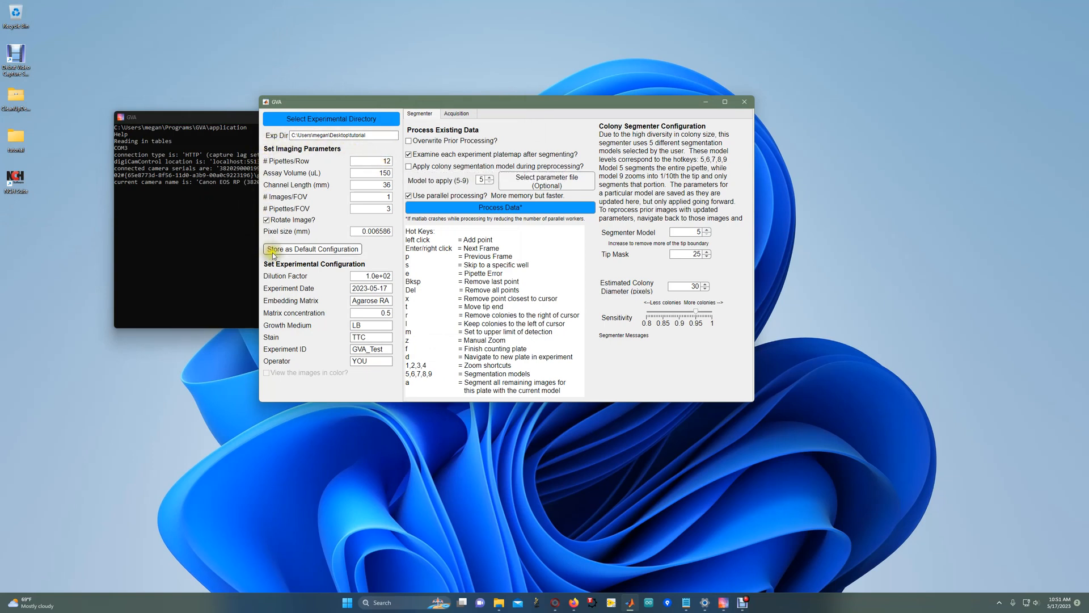
{"action": "left_click", "coordinate": [408, 195]}
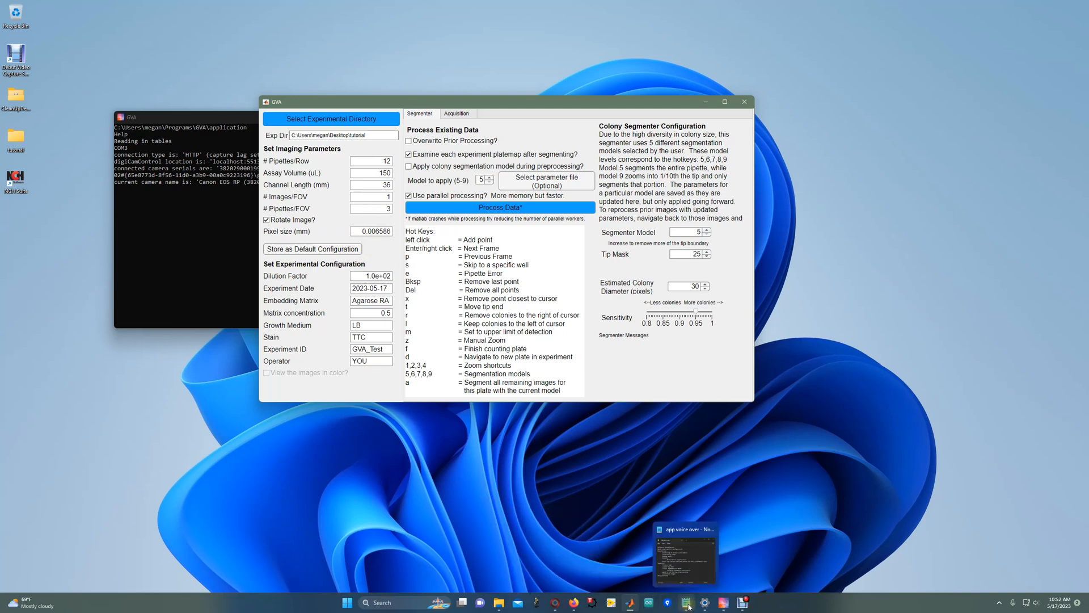
- Switch to File Explorer, review the imaging_default_parameters file in the GVA application folder, and close it
{"action": "left_click", "coordinate": [501, 608]}
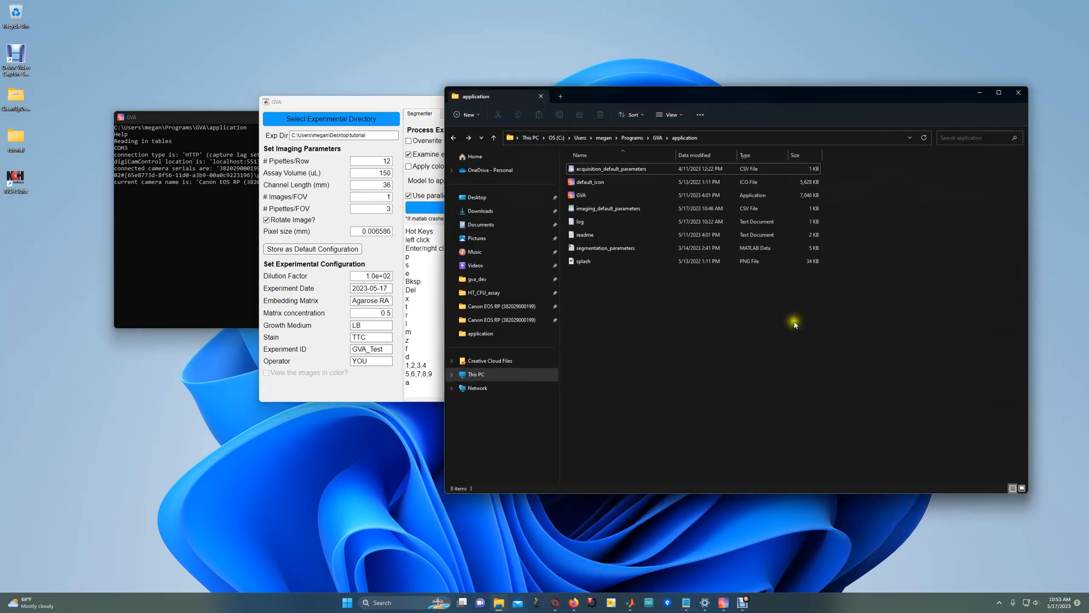
{"action": "left_click_drag", "start_coordinate": [782, 97], "coordinate": [859, 131]}
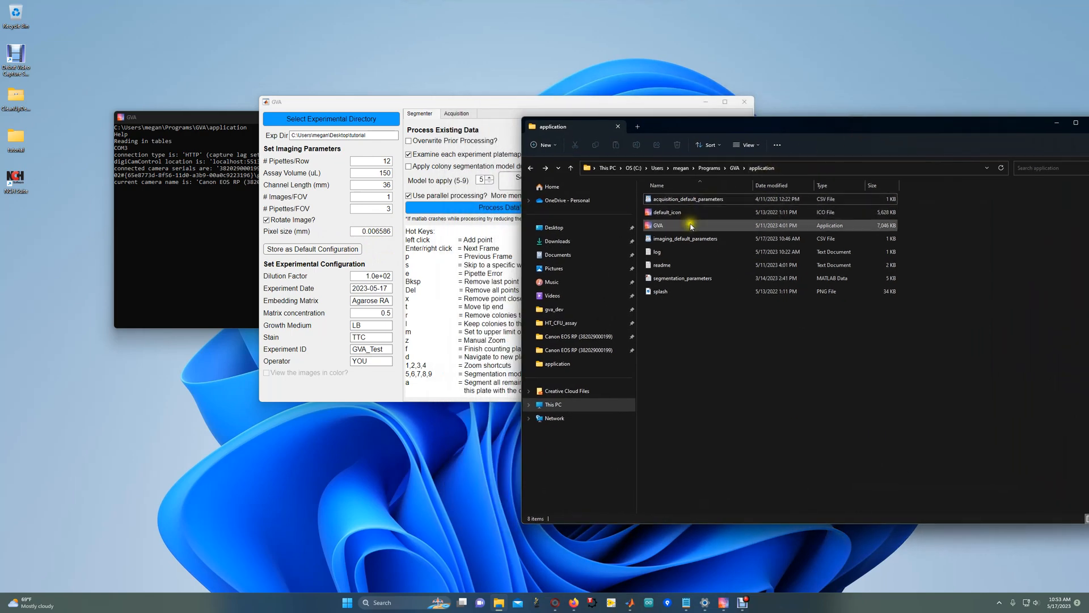
{"action": "left_click", "coordinate": [713, 242]}
{"action": "double_click", "coordinate": [713, 242]}
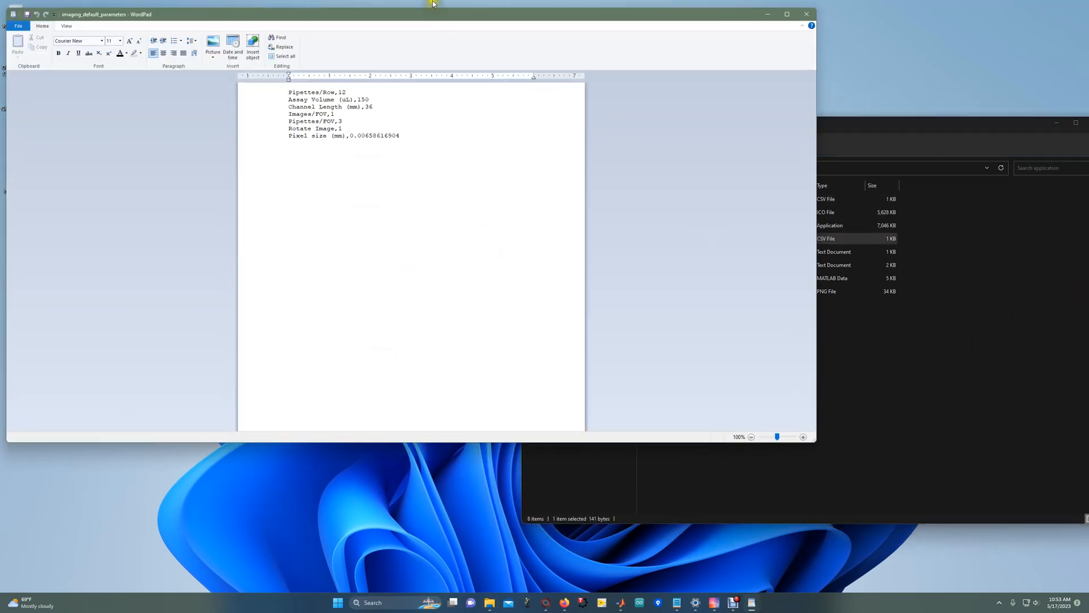
{"action": "left_click_drag", "start_coordinate": [432, 6], "coordinate": [707, 143]}
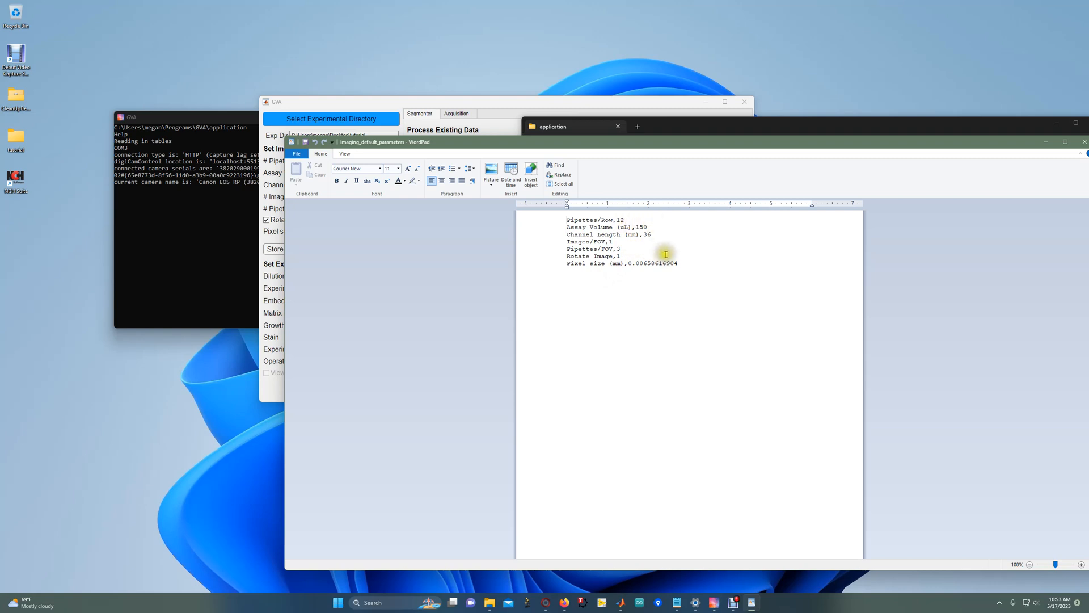
{"action": "left_click_drag", "start_coordinate": [964, 148], "coordinate": [837, 161]}
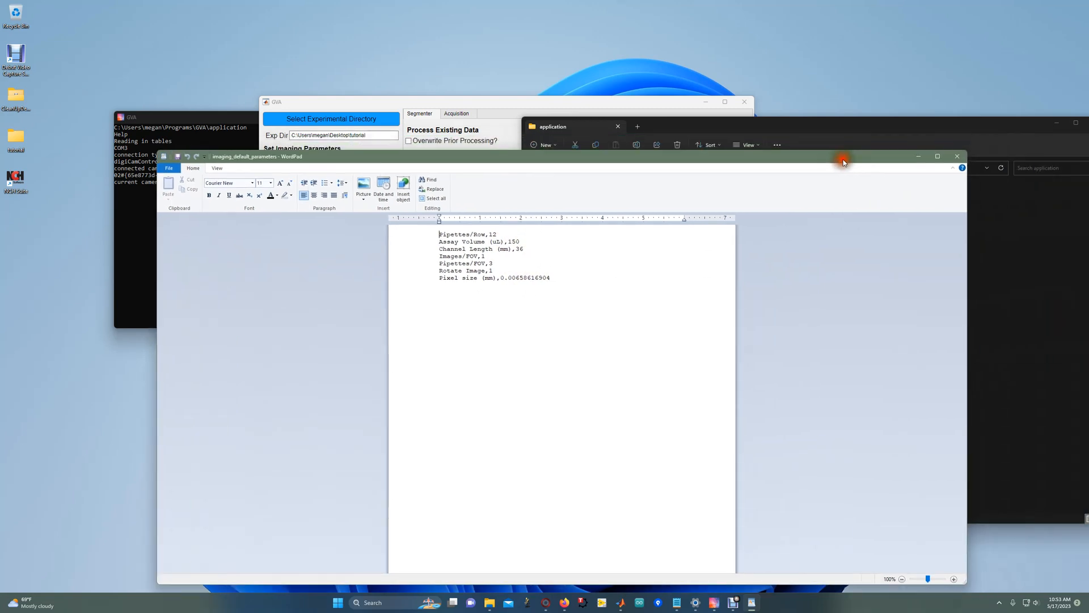
{"action": "left_click", "coordinate": [953, 153]}
- Set the assay volume to 200 uL and the channel length to 40 mm, and store them as the default configuration
{"action": "left_click", "coordinate": [390, 174]}
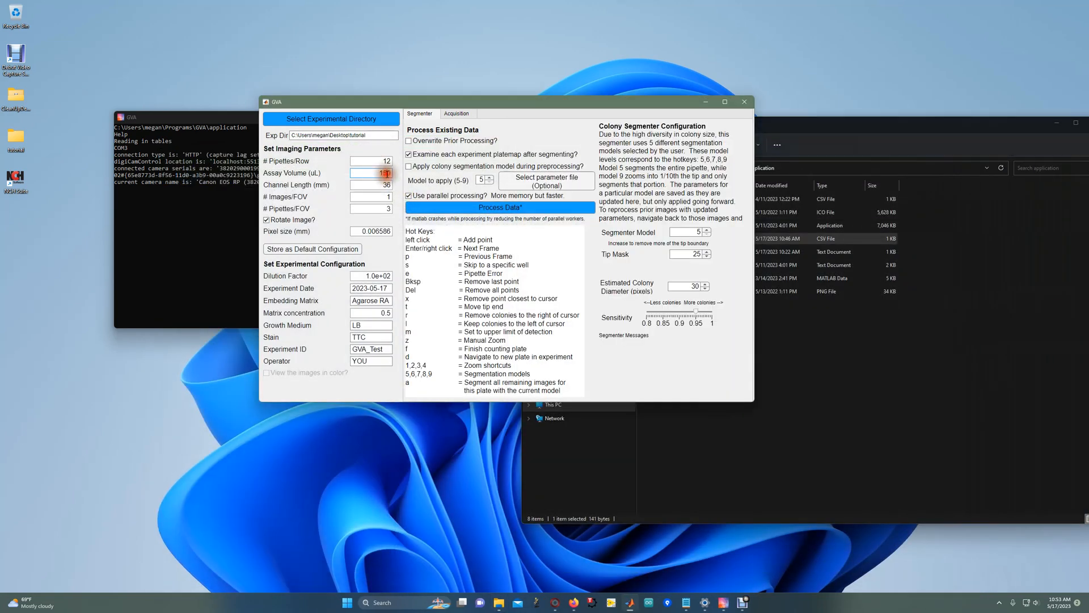
{"action": "type", "text": "200"}
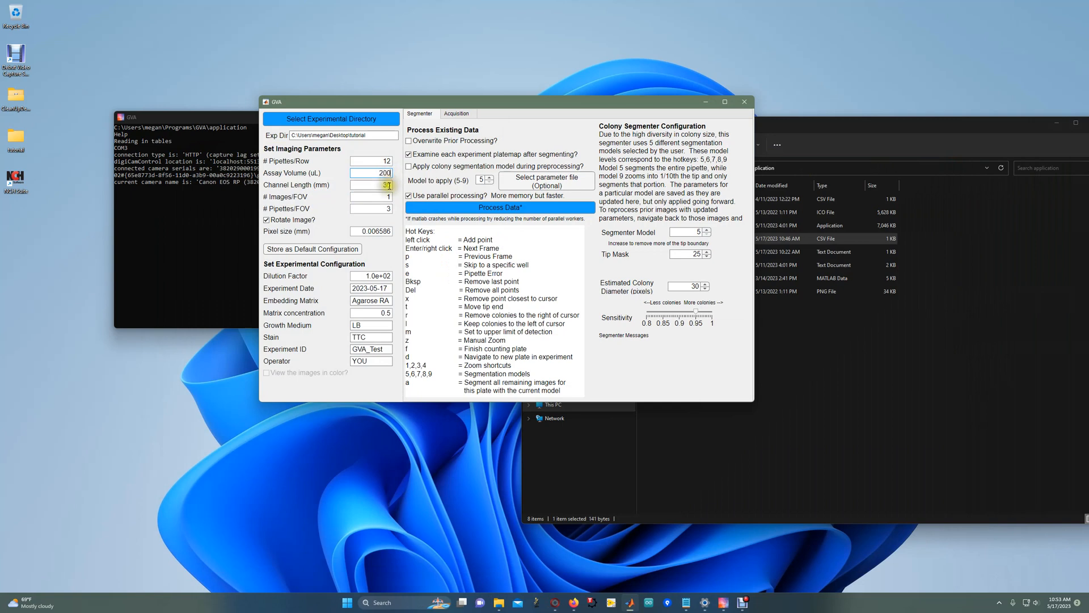
{"action": "double_click", "coordinate": [387, 185]}
{"action": "key", "text": "BackSpace"}
{"action": "type", "text": "40"}
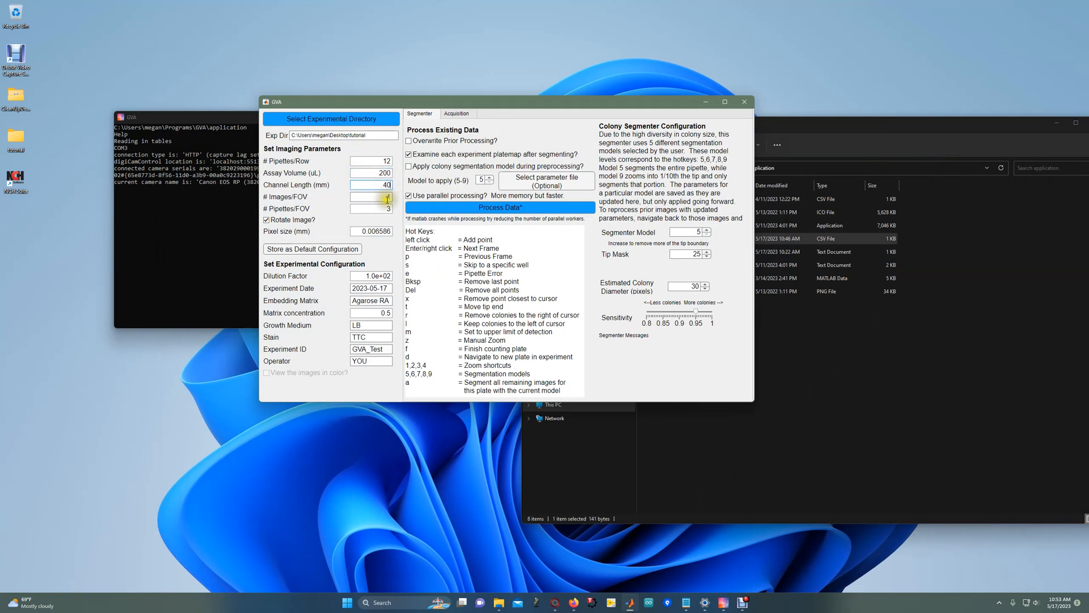
{"action": "left_click", "coordinate": [329, 255]}
{"action": "left_click", "coordinate": [329, 253]}
- Reopen the imaging_default_parameters file to check the stored assay volume and channel length, and close it
{"action": "left_click", "coordinate": [907, 401]}
{"action": "double_click", "coordinate": [698, 238]}
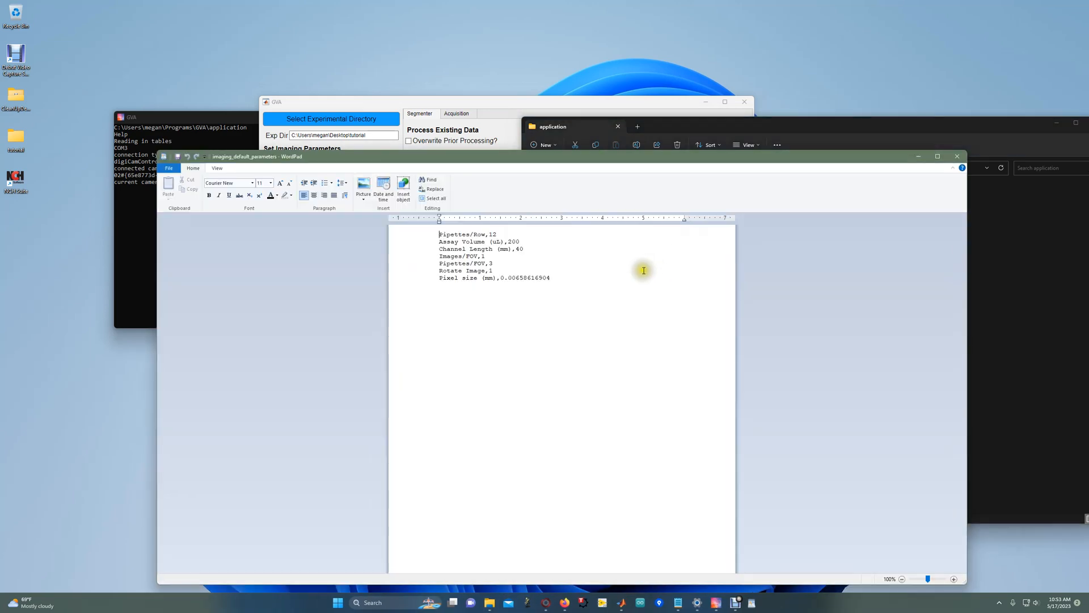
{"action": "double_click", "coordinate": [519, 249]}
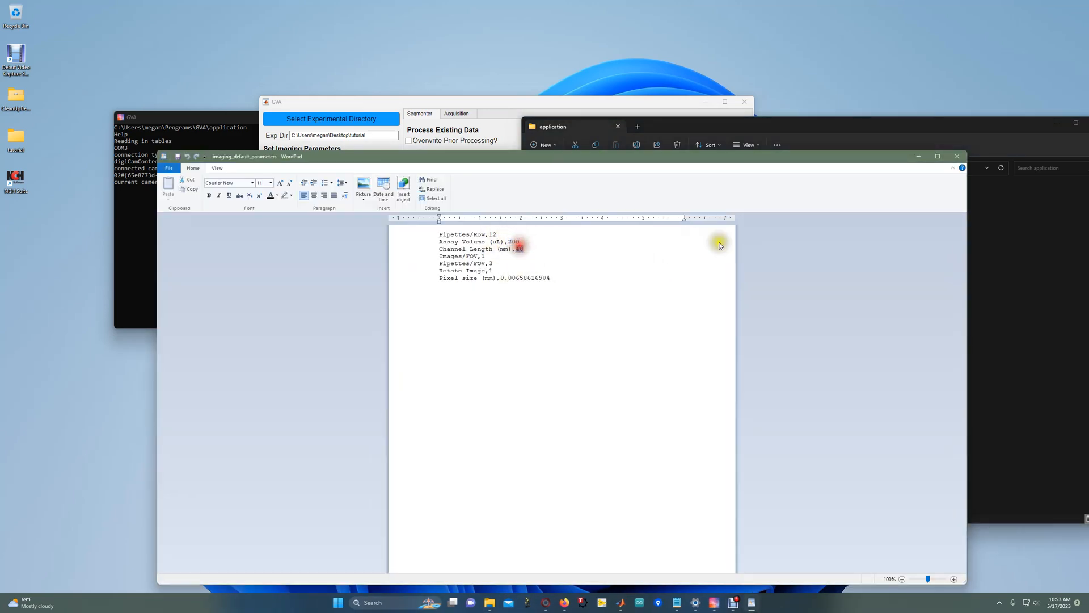
{"action": "left_click", "coordinate": [962, 159]}
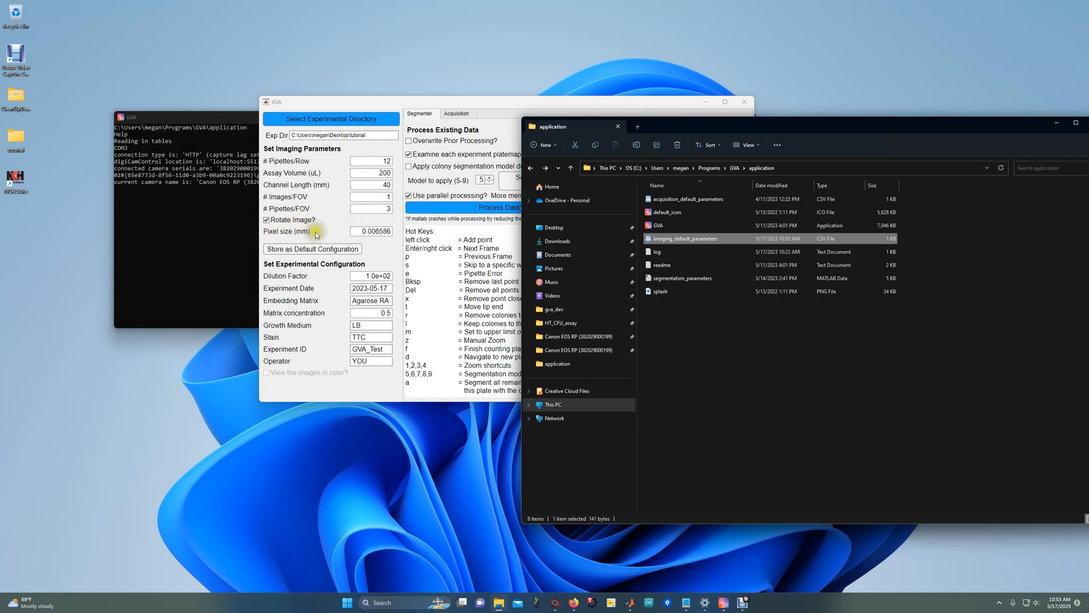
{"action": "mouse_move", "coordinate": [354, 231]}
{"action": "left_click", "coordinate": [362, 287]}
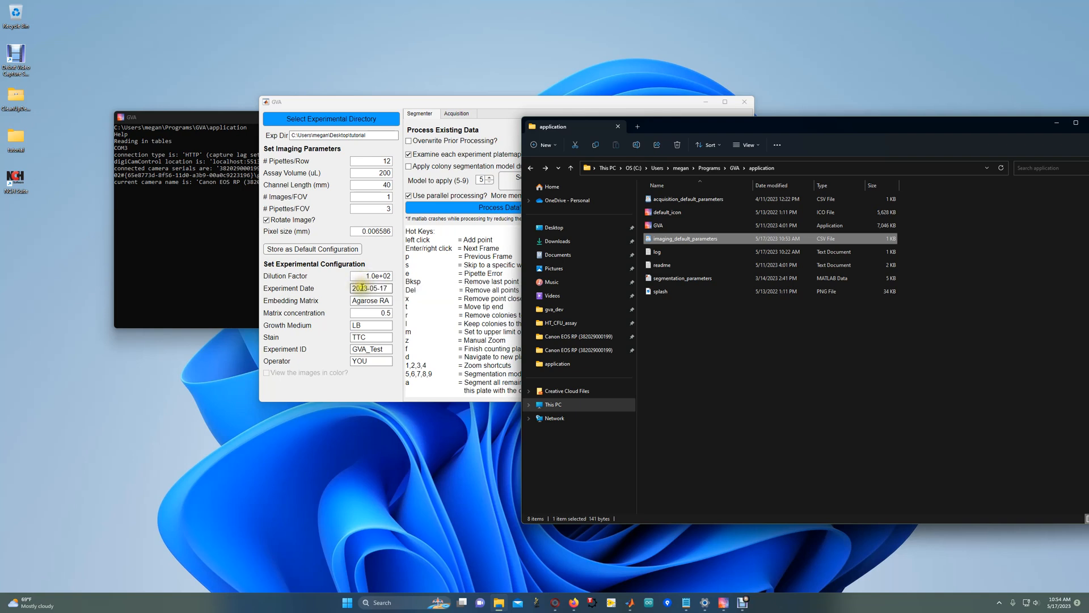
{"action": "left_click", "coordinate": [365, 275]}
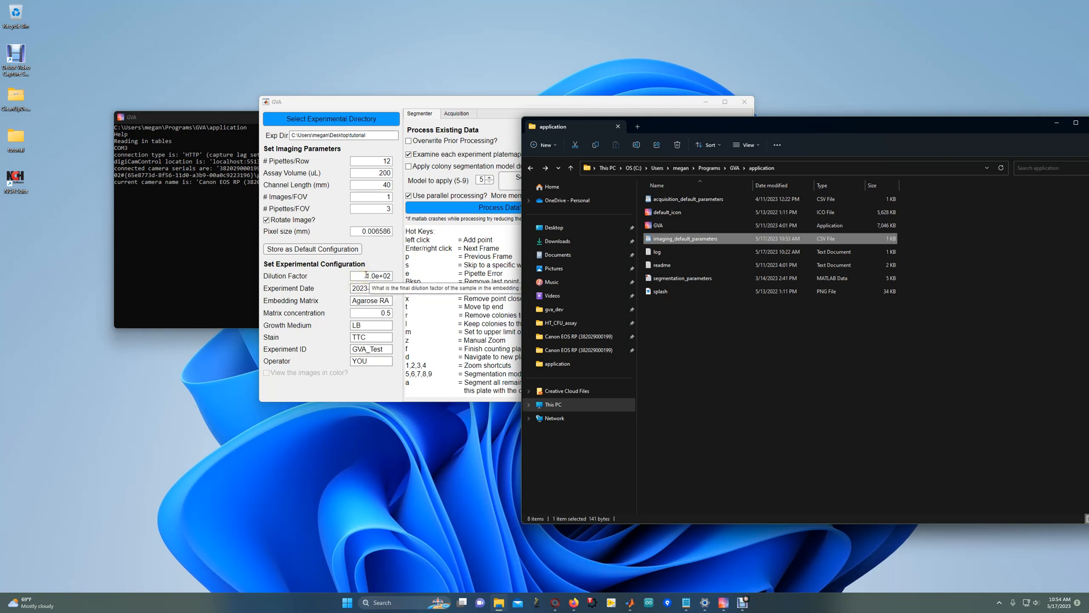
{"action": "left_click", "coordinate": [368, 273]}
{"action": "left_click", "coordinate": [353, 289]}
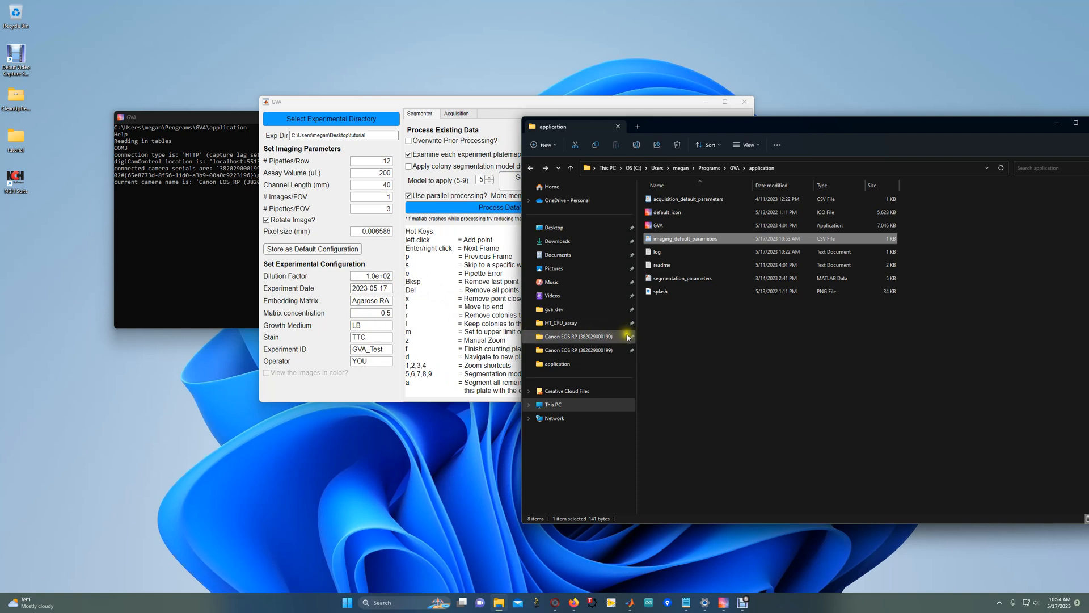
- Review the Exp_config file in the AB_2_CP folder under gva_dev, close it, and return to GVA
{"action": "left_click", "coordinate": [548, 168]}
{"action": "left_click", "coordinate": [548, 169]}
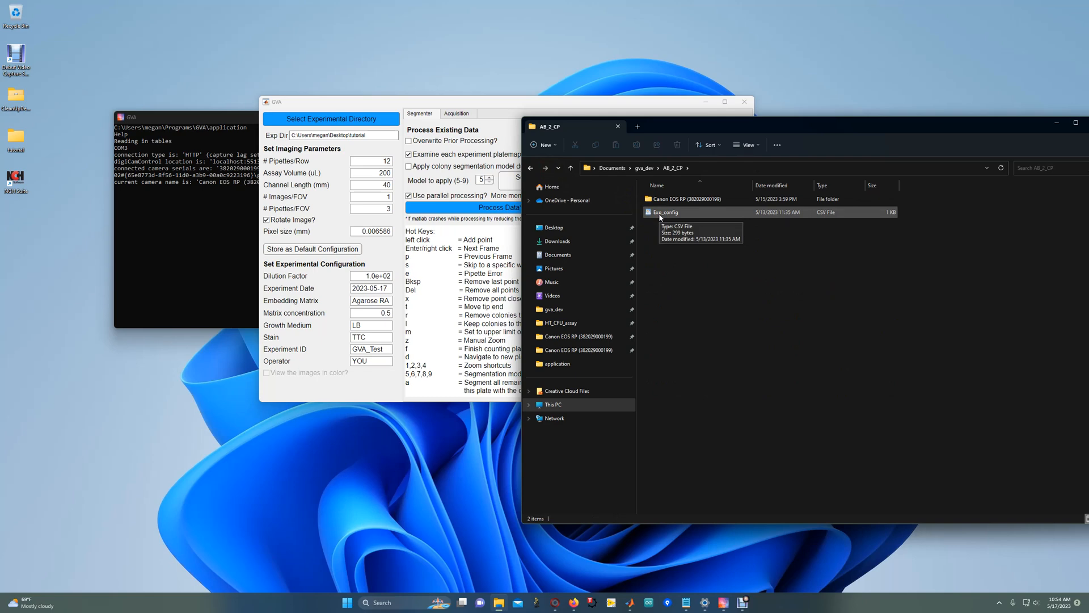
{"action": "double_click", "coordinate": [660, 215]}
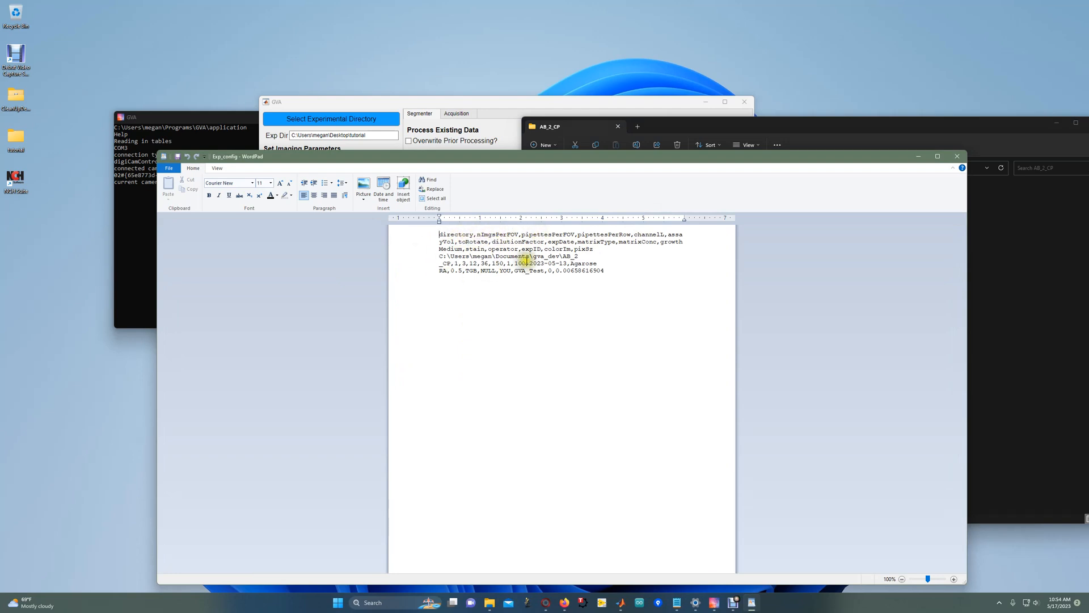
{"action": "left_click", "coordinate": [956, 157]}
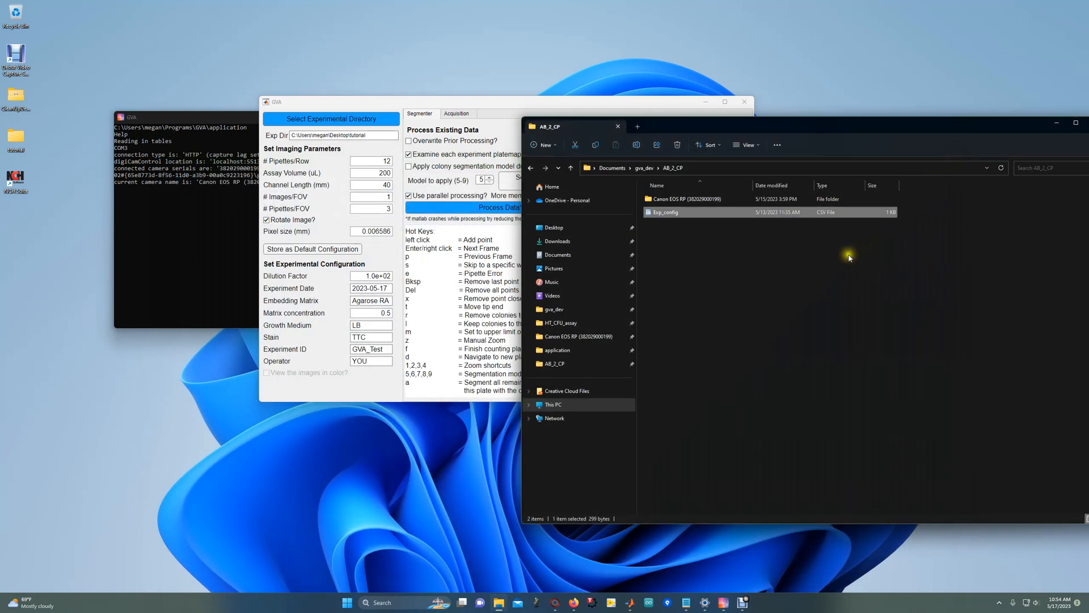
{"action": "left_click", "coordinate": [522, 105]}
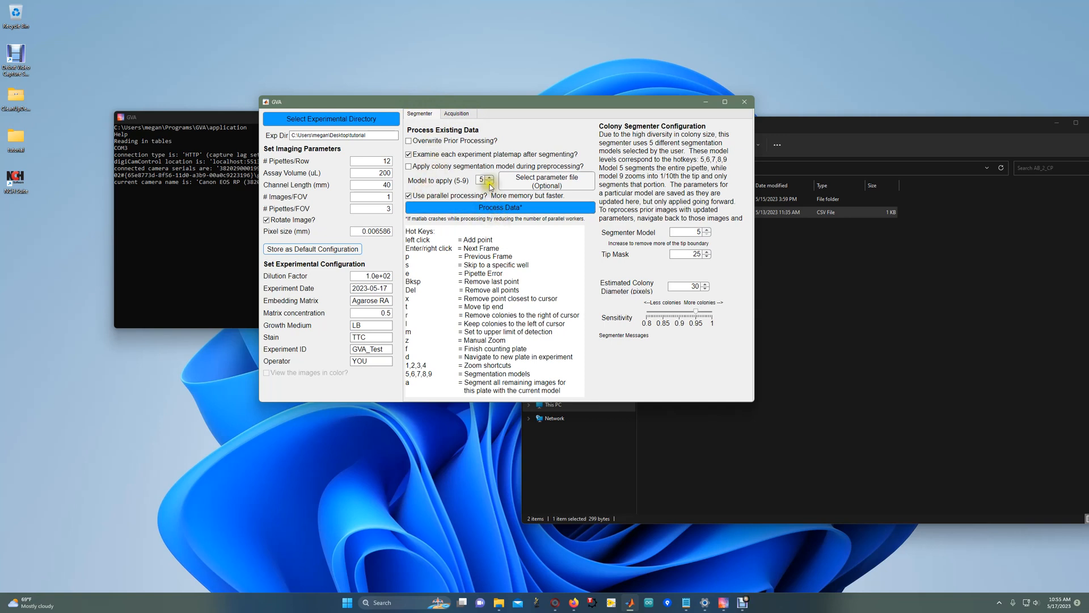
- Show the acquisition settings and close the running digiCamControl program
{"action": "left_click", "coordinate": [457, 114]}
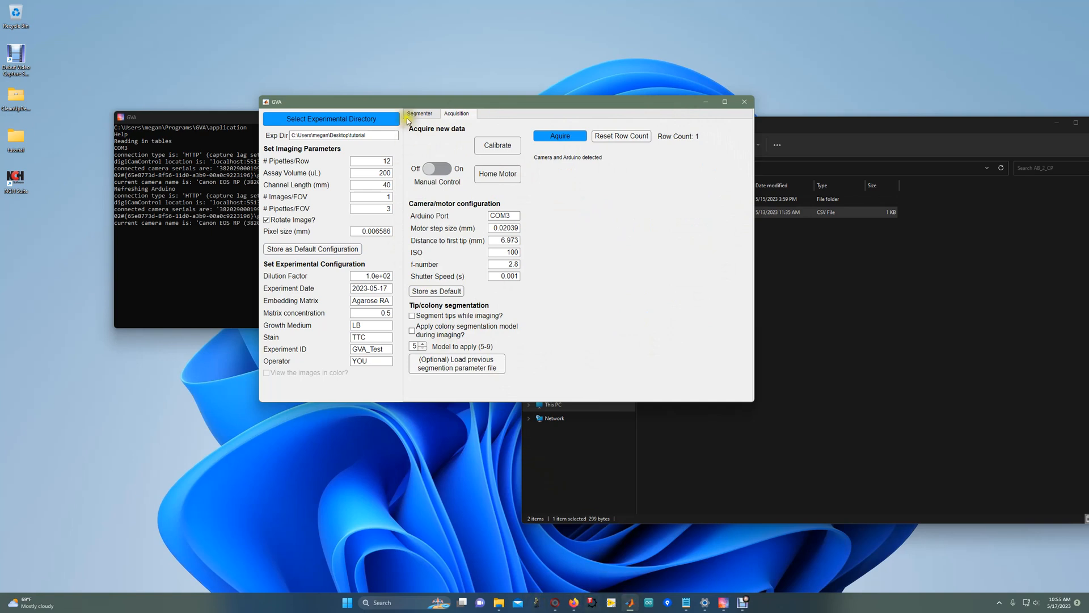
{"action": "right_click", "coordinate": [555, 602]}
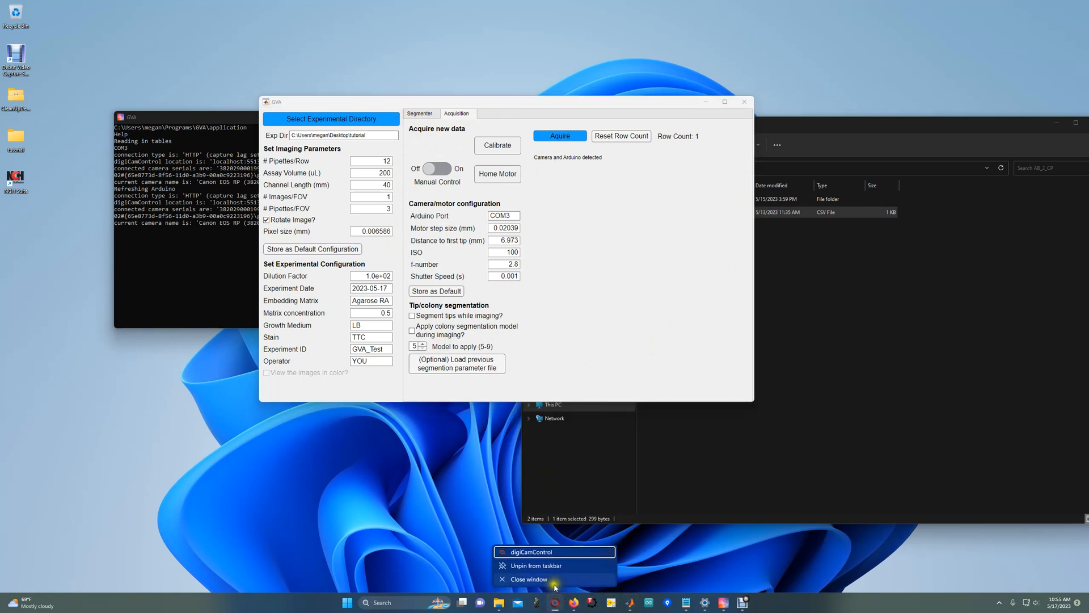
{"action": "left_click", "coordinate": [552, 579]}
- Recheck the camera and Arduino connection by reloading the acquisition settings several times, and return to the segmenter settings
{"action": "left_click", "coordinate": [420, 114]}
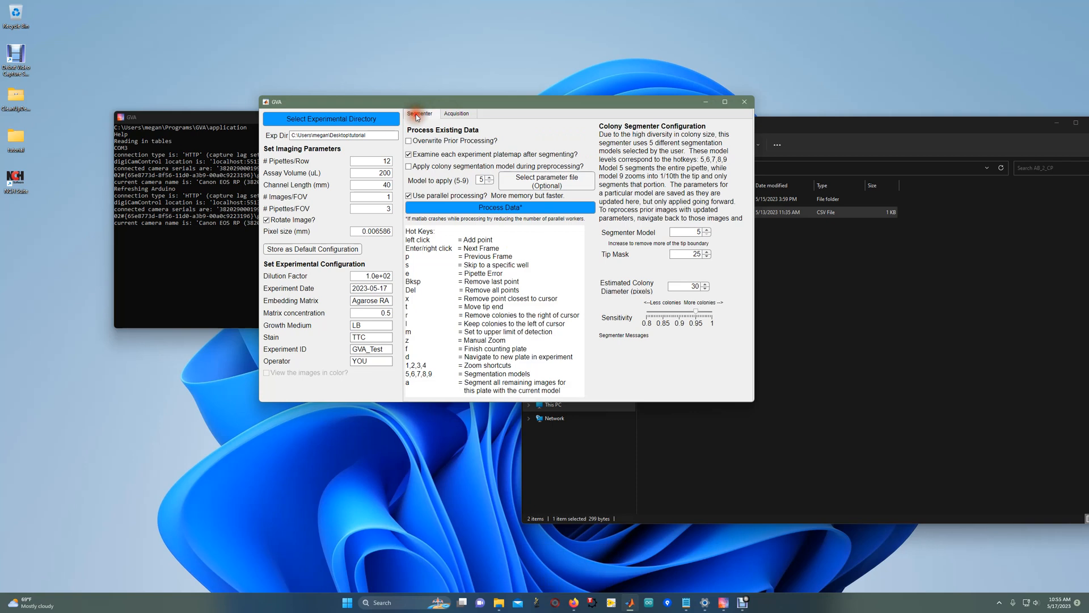
{"action": "left_click", "coordinate": [451, 116]}
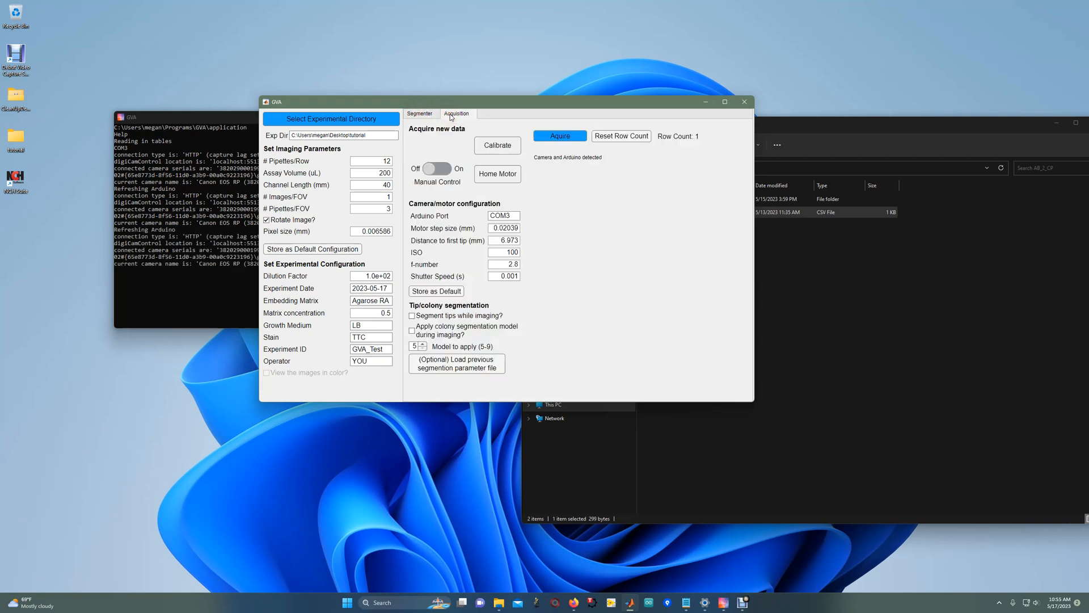
{"action": "left_click", "coordinate": [421, 114]}
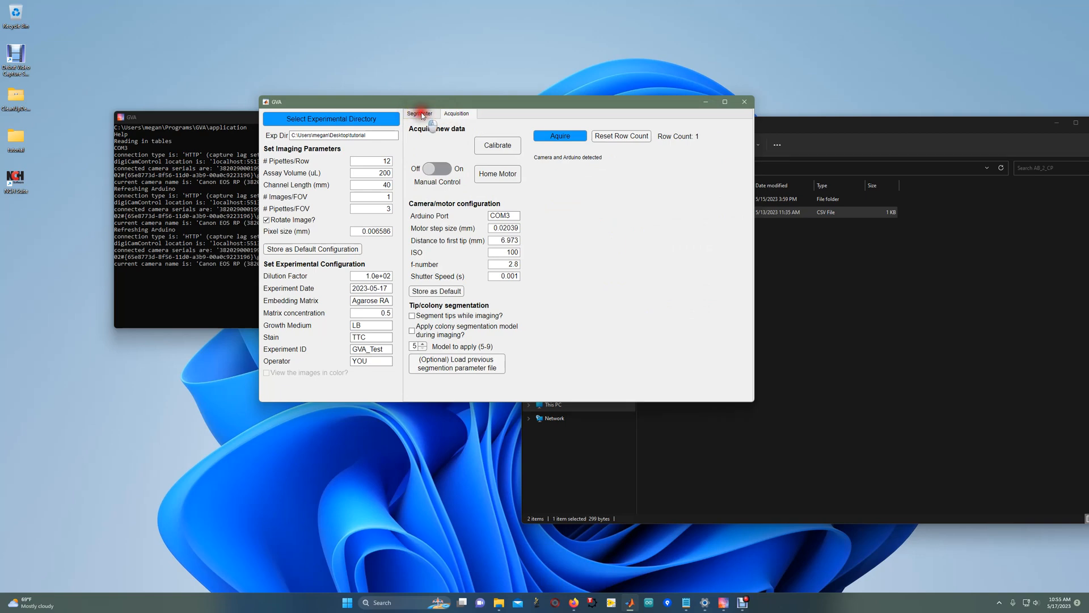
{"action": "left_click", "coordinate": [455, 115]}
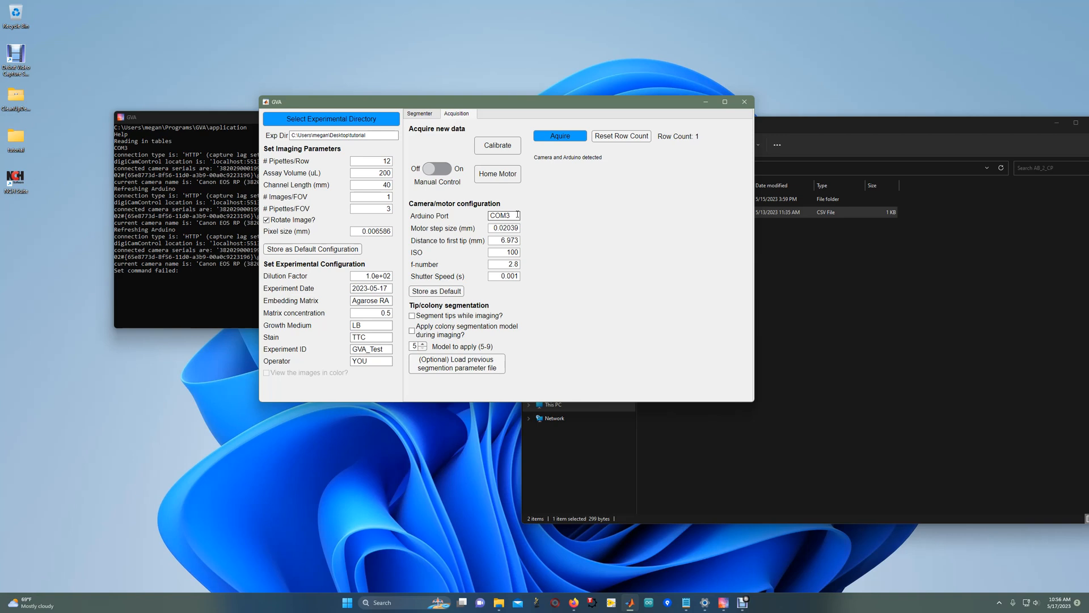
{"action": "left_click", "coordinate": [422, 117]}
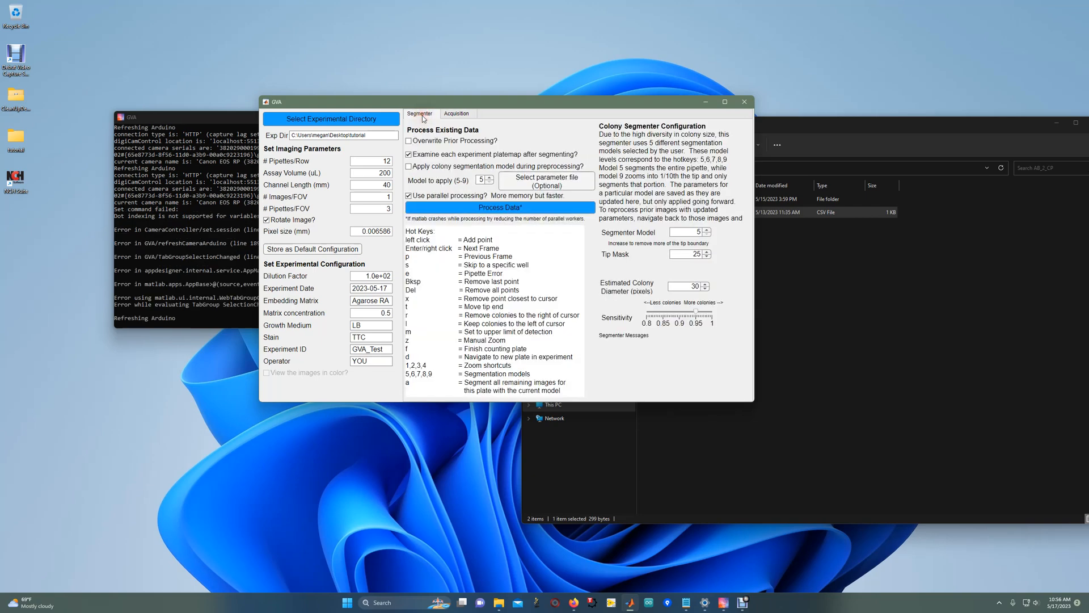
{"action": "left_click", "coordinate": [454, 117]}
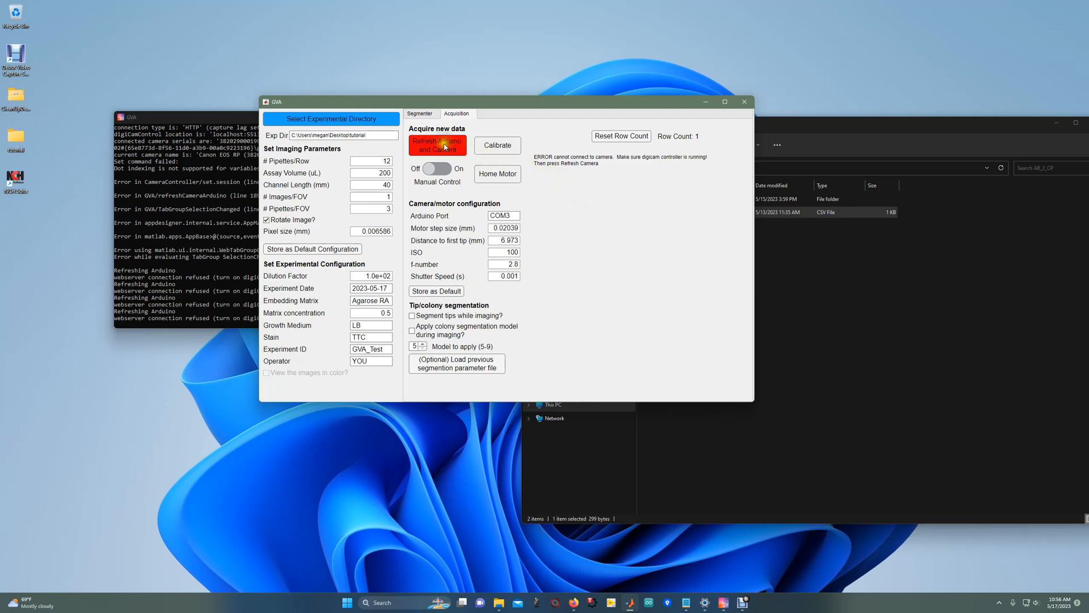
{"action": "left_click", "coordinate": [423, 114]}
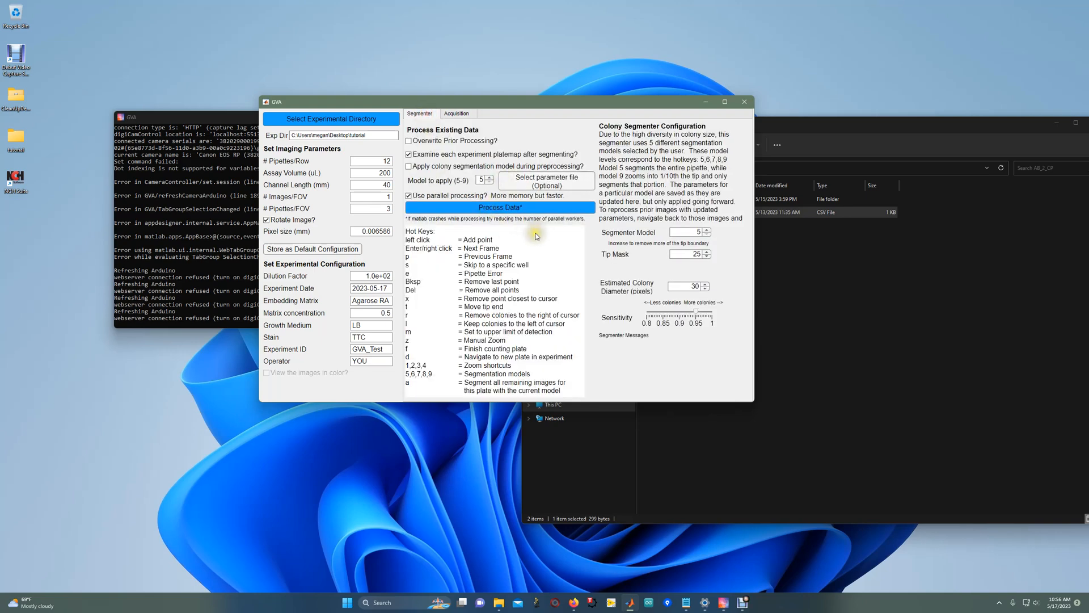